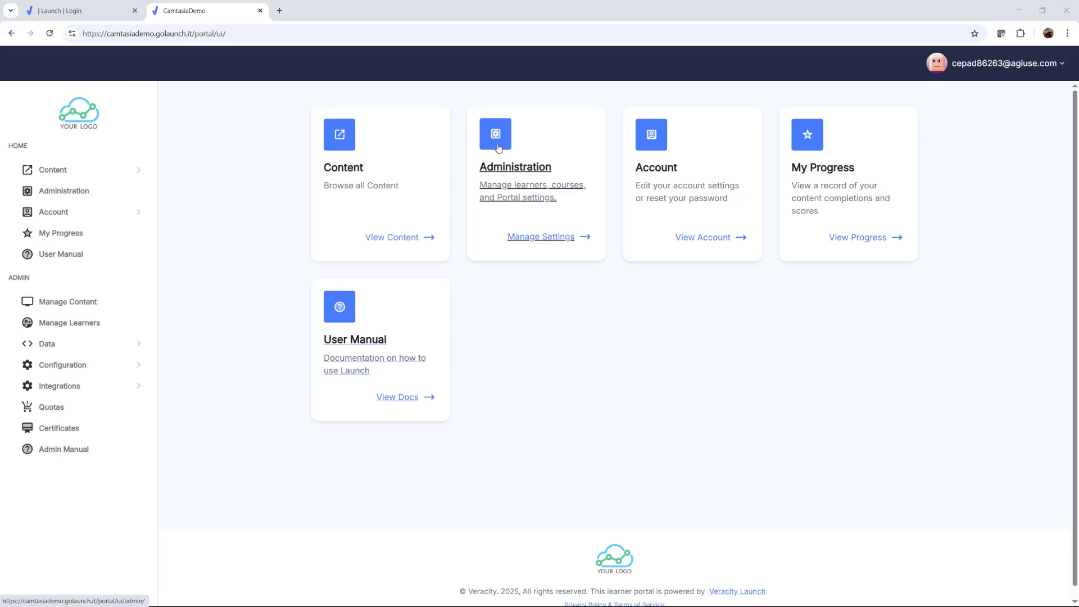
Open the SCORM or xAPI package upload page for adding content to the portal
{"action": "left_click", "coordinate": [524, 170]}
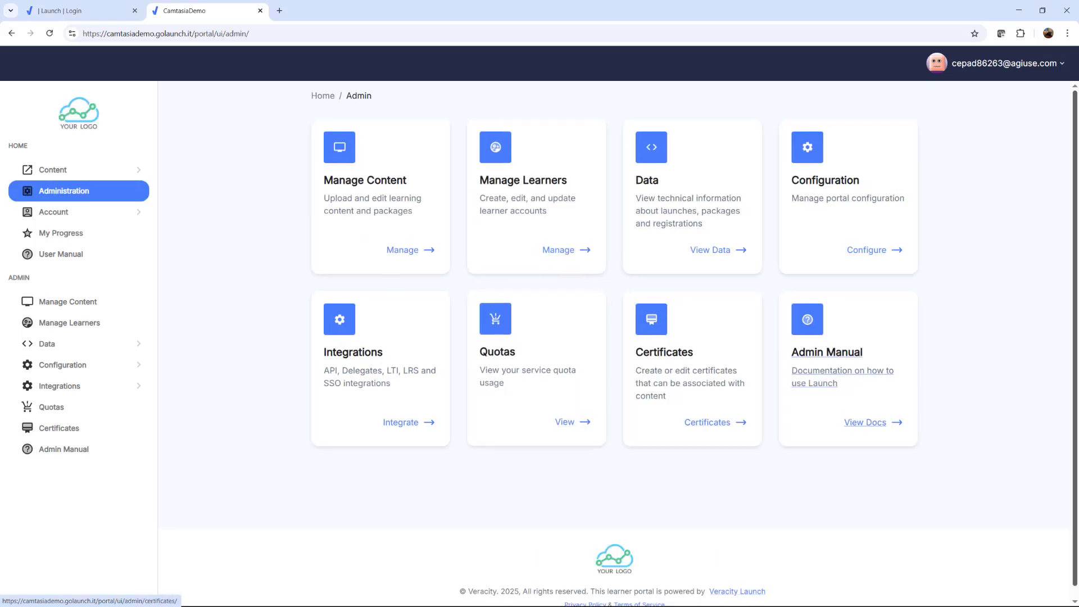
{"action": "left_click", "coordinate": [363, 200]}
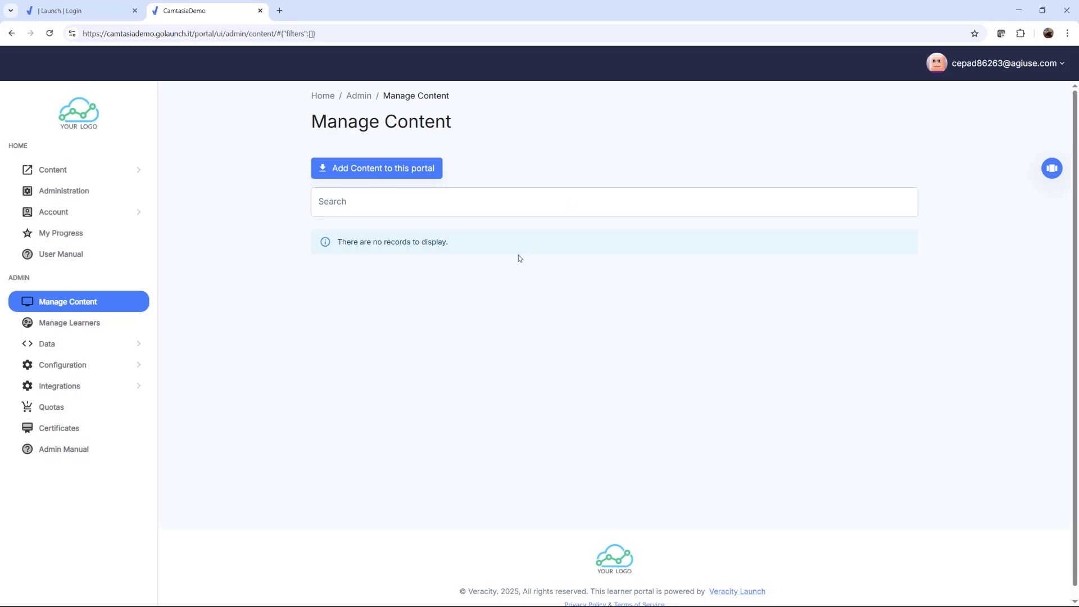
{"action": "left_click", "coordinate": [398, 174]}
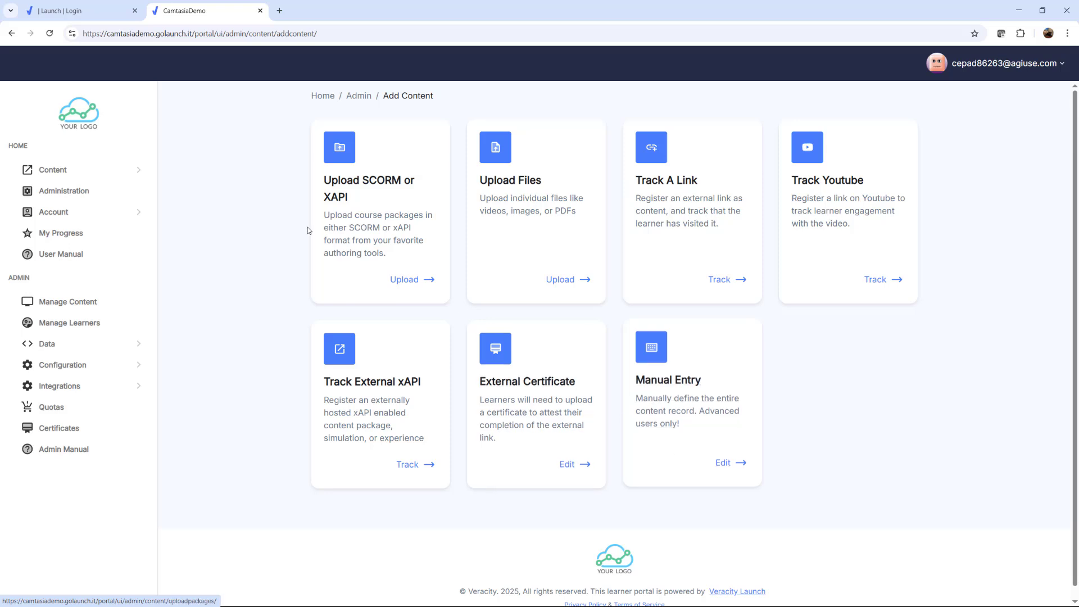
{"action": "left_click", "coordinate": [362, 228]}
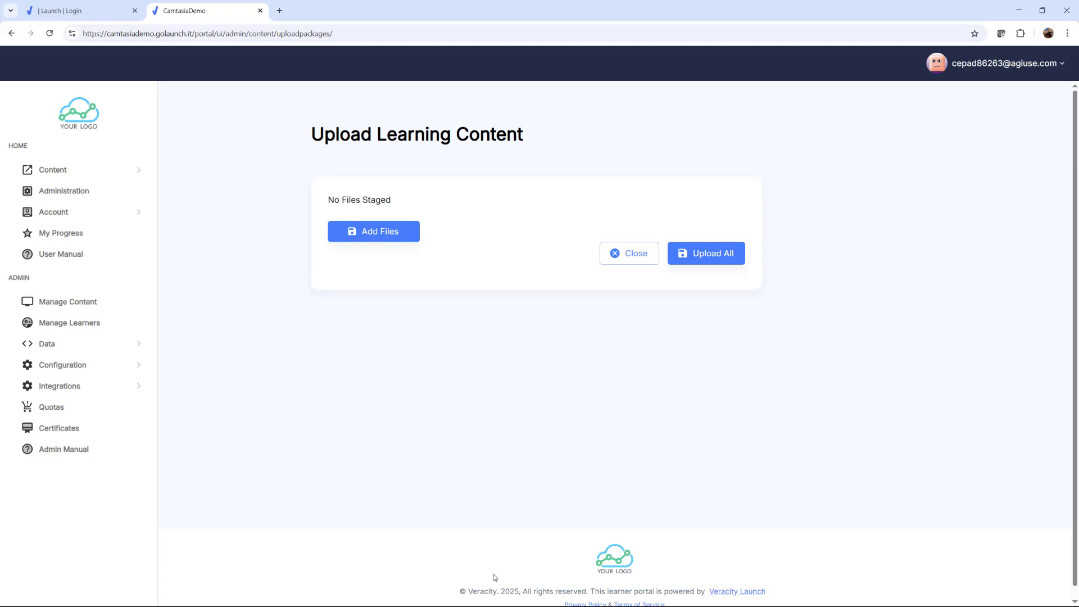
Upload Zombie_Apocalypse__xAPI_Test__xAPI_20180613_0454.zip from the Desktop's junk/demo courses folder, and close the upload page once complete
{"action": "left_click", "coordinate": [390, 238]}
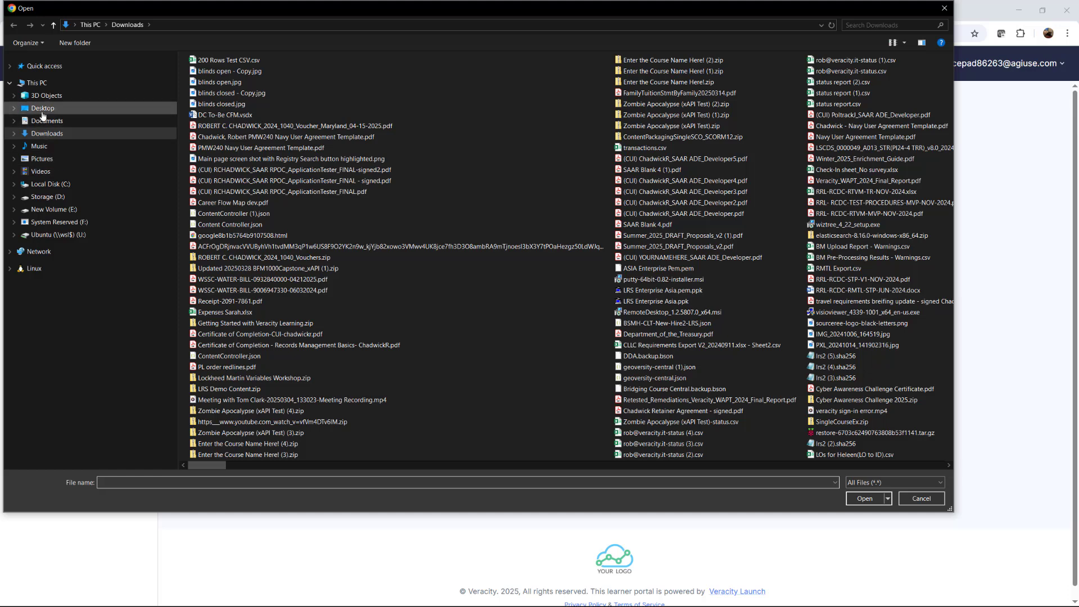
{"action": "left_click", "coordinate": [43, 109]}
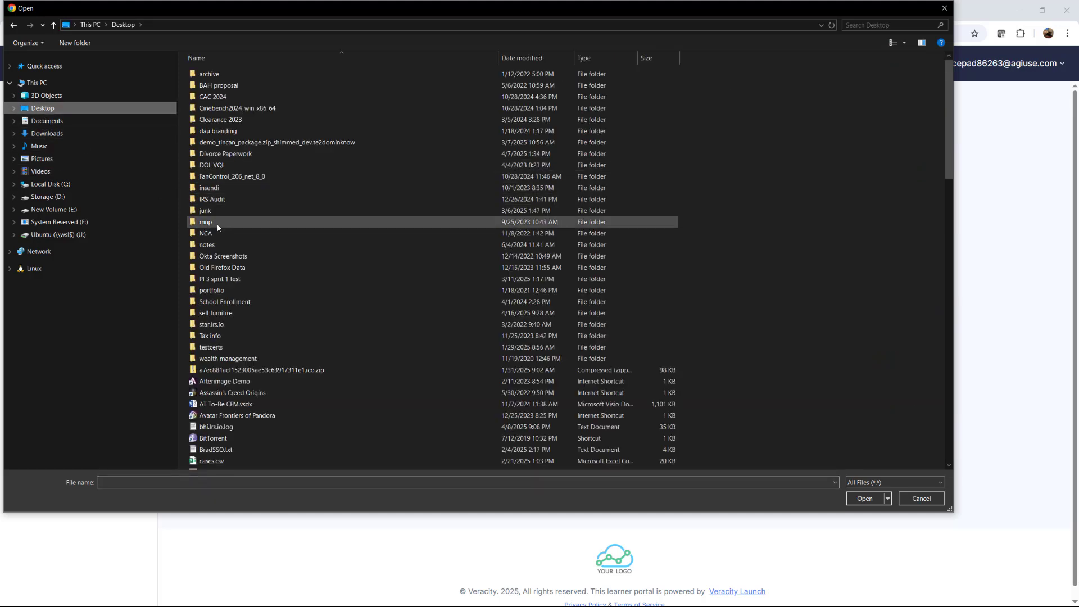
{"action": "double_click", "coordinate": [206, 212]}
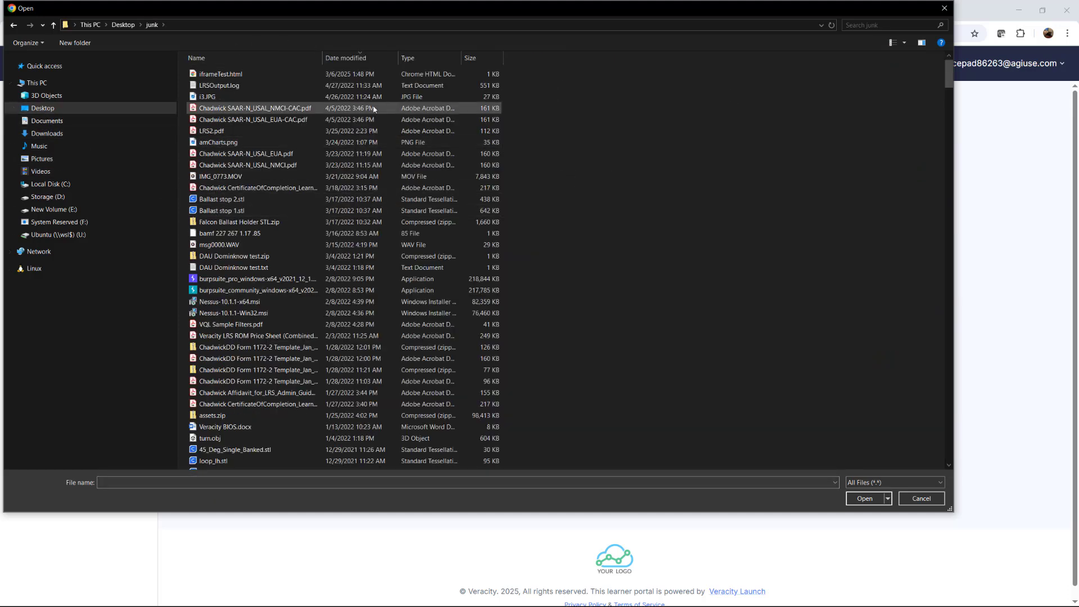
{"action": "left_click", "coordinate": [252, 59]}
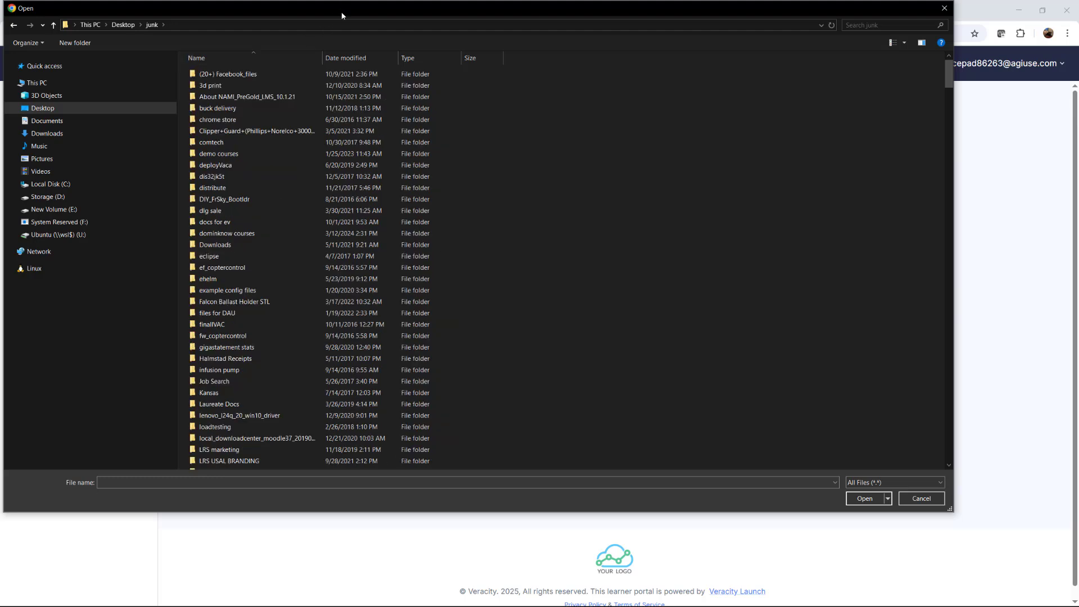
{"action": "left_click_drag", "start_coordinate": [341, 15], "coordinate": [463, 53]}
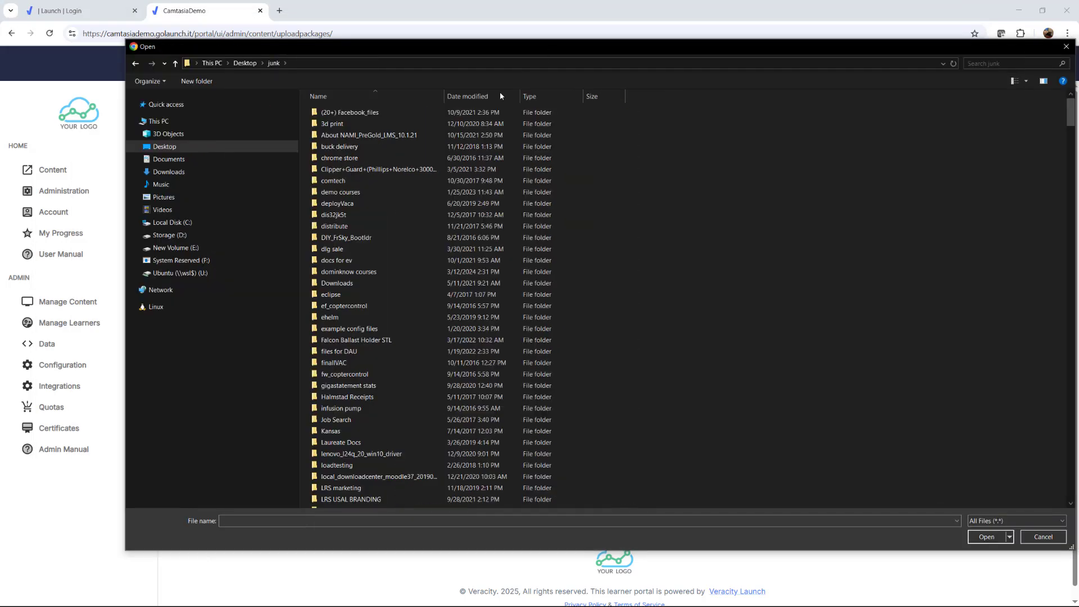
{"action": "double_click", "coordinate": [371, 193]}
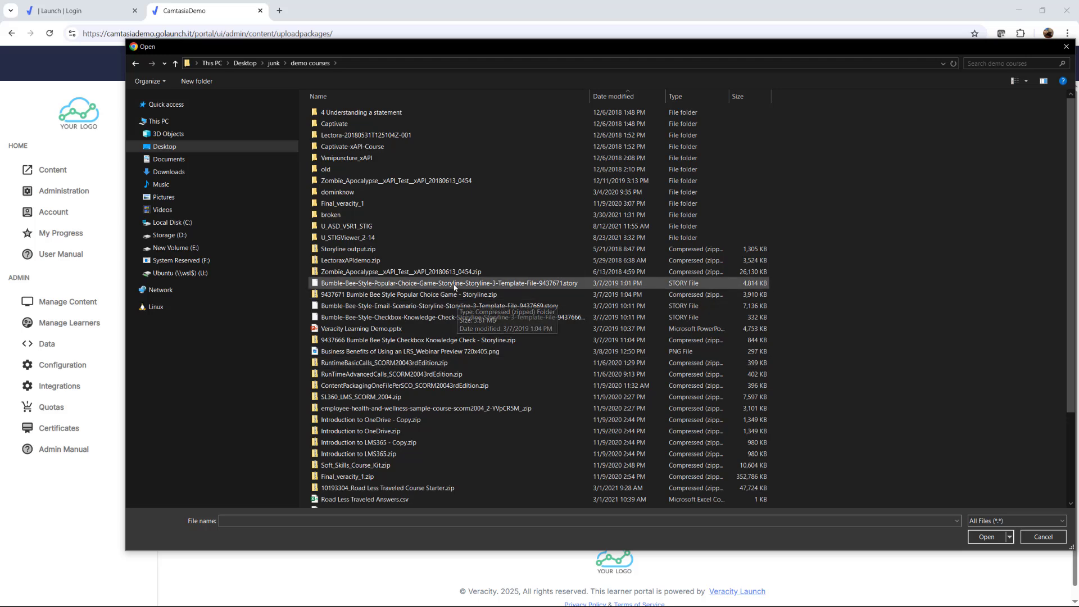
{"action": "left_click", "coordinate": [453, 275]}
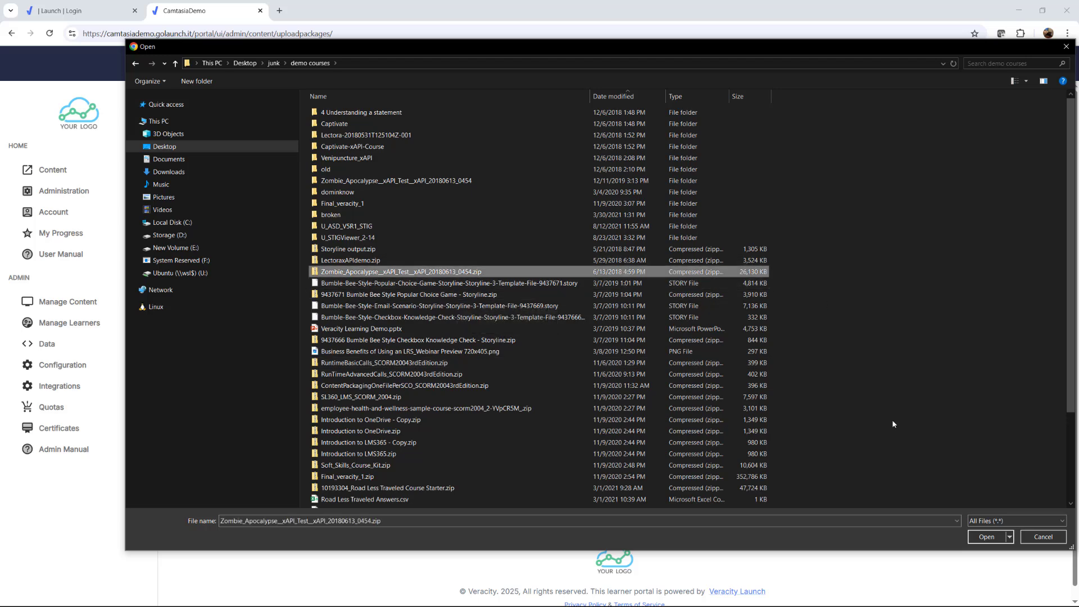
{"action": "left_click", "coordinate": [986, 537]}
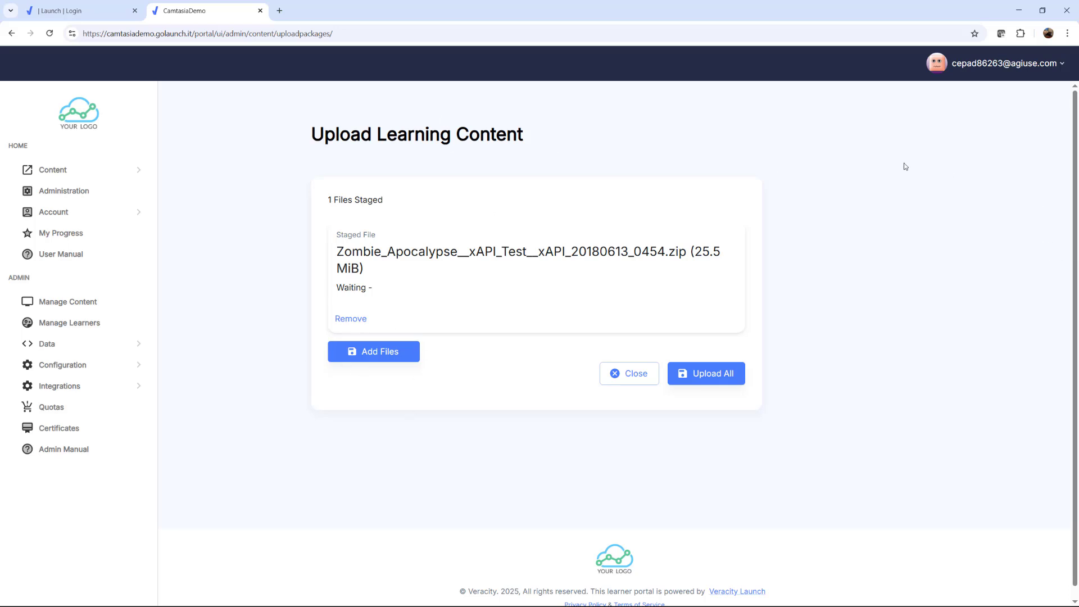
{"action": "left_click", "coordinate": [717, 379]}
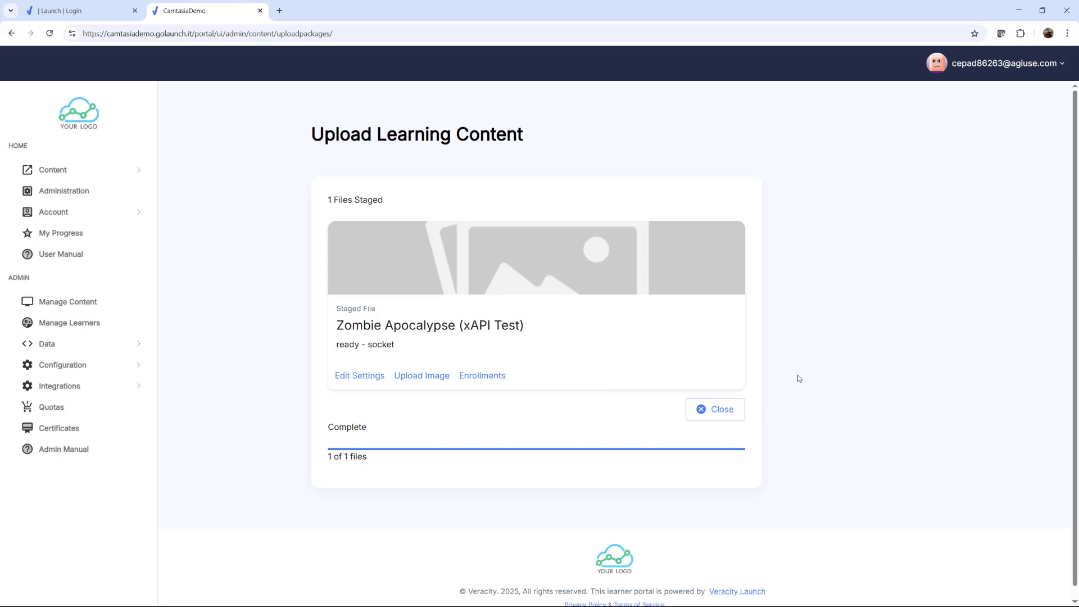
{"action": "left_click", "coordinate": [726, 409]}
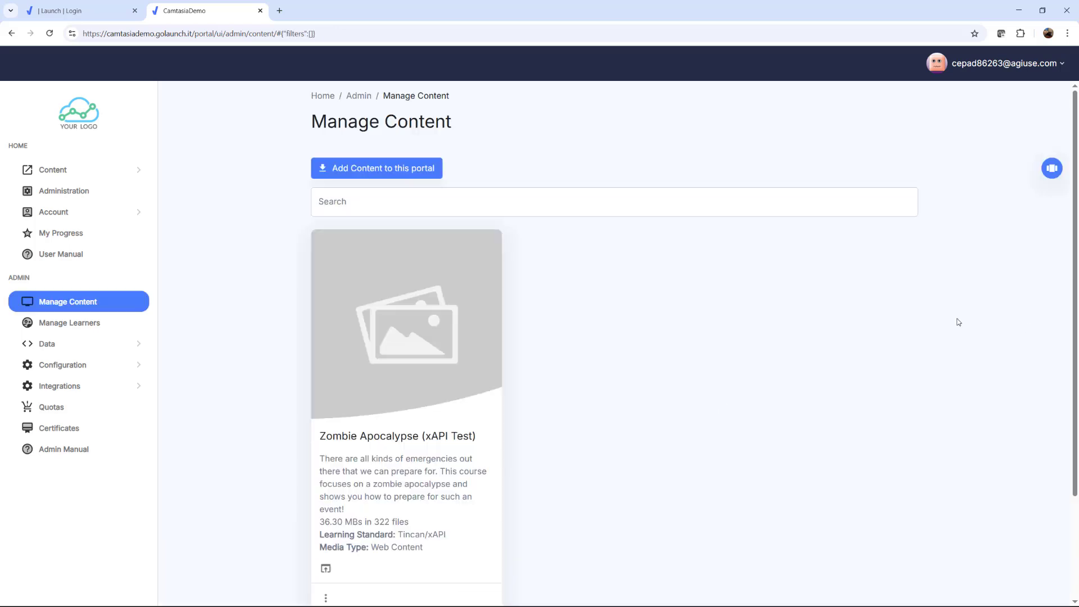
Review the Zombie Apocalypse (xAPI Test) card in Manage Content, including its description, size, learning standard and media type
{"action": "scroll", "coordinate": [697, 306], "scroll_direction": "down", "scroll_amount": 1}
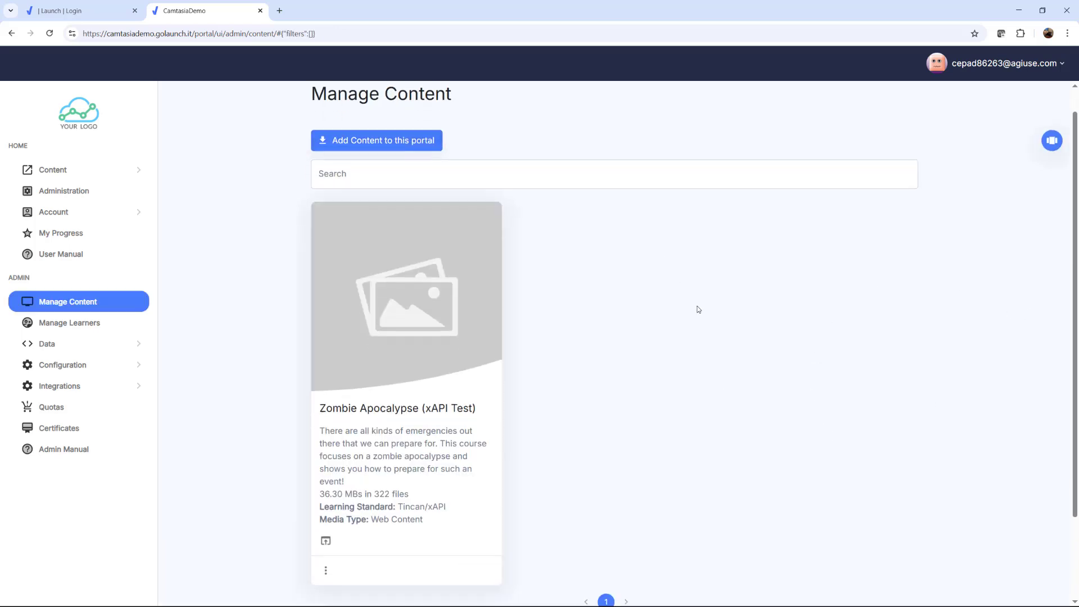
{"action": "scroll", "coordinate": [780, 414], "scroll_direction": "up", "scroll_amount": 1}
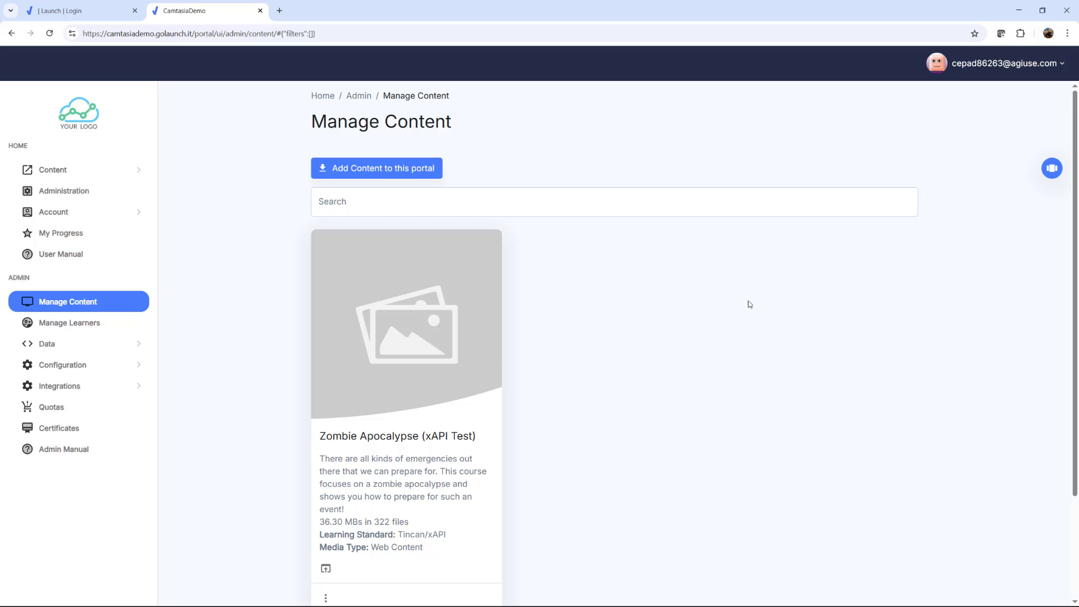
{"action": "scroll", "coordinate": [781, 405], "scroll_direction": "down", "scroll_amount": 2}
{"action": "scroll", "coordinate": [807, 388], "scroll_direction": "up", "scroll_amount": 1}
{"action": "scroll", "coordinate": [808, 390], "scroll_direction": "up", "scroll_amount": 1}
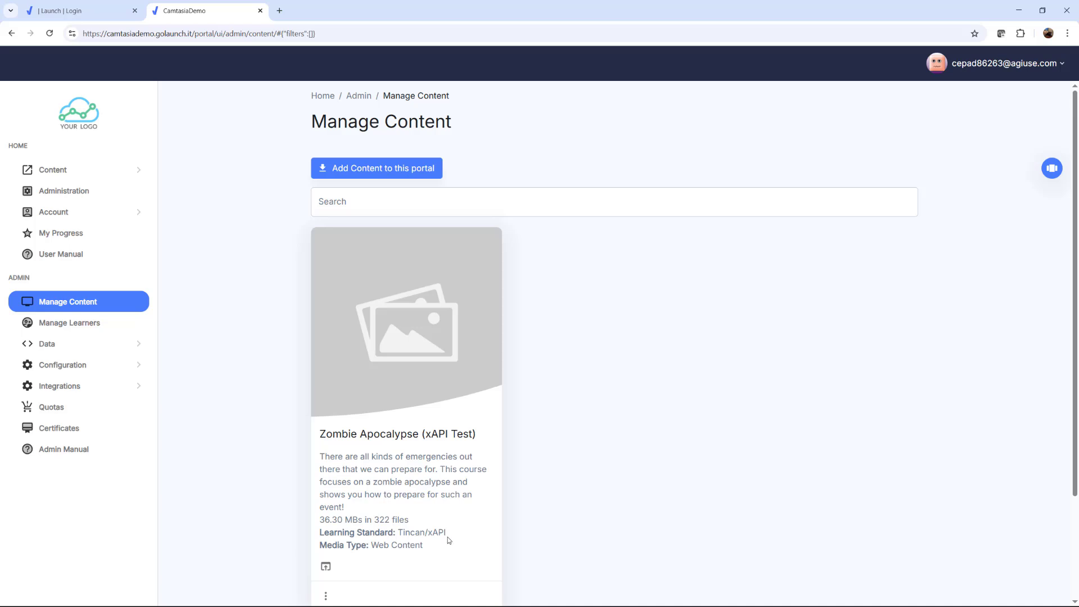
{"action": "left_click_drag", "start_coordinate": [448, 539], "coordinate": [396, 534]}
{"action": "left_click", "coordinate": [635, 445]}
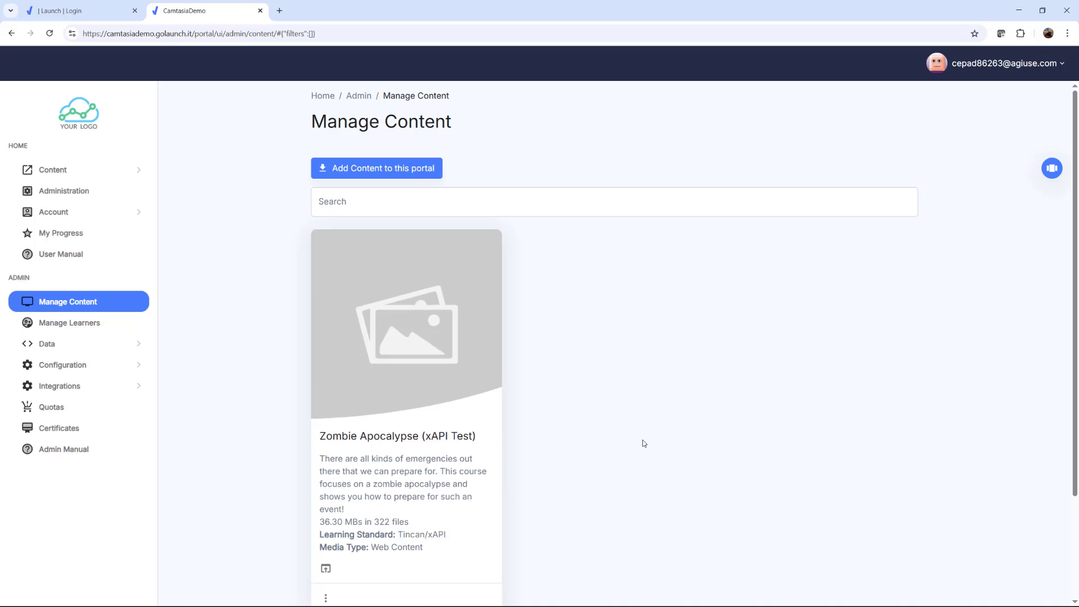
Edit the Zombie Apocalypse (xAPI Test) settings to allow self enrollment and reattempts, and save them
{"action": "scroll", "coordinate": [447, 518], "scroll_direction": "down", "scroll_amount": 1}
{"action": "left_click", "coordinate": [325, 546]}
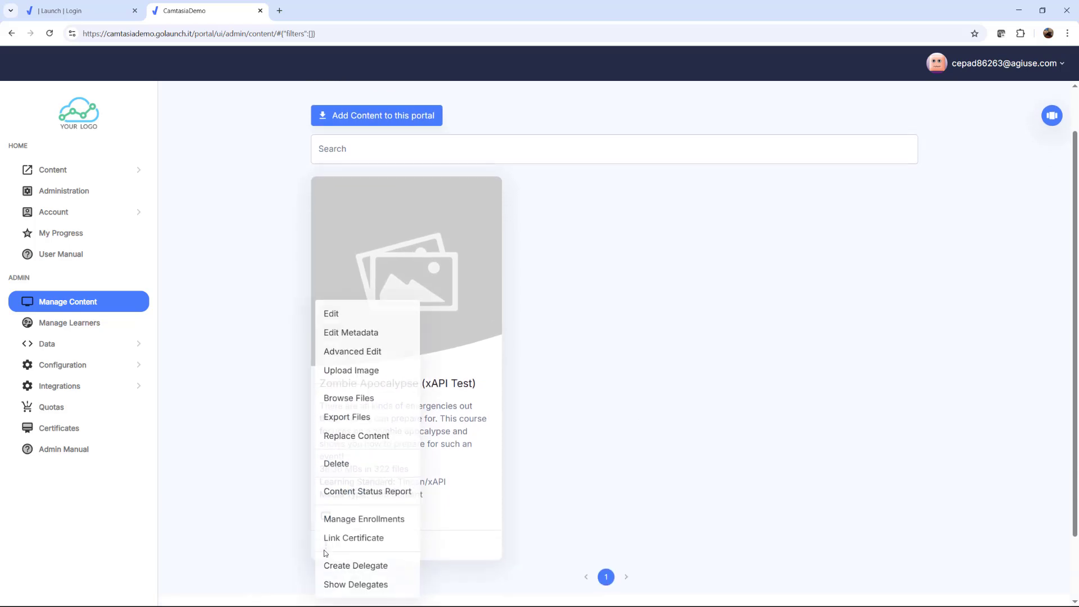
{"action": "left_click", "coordinate": [354, 315]}
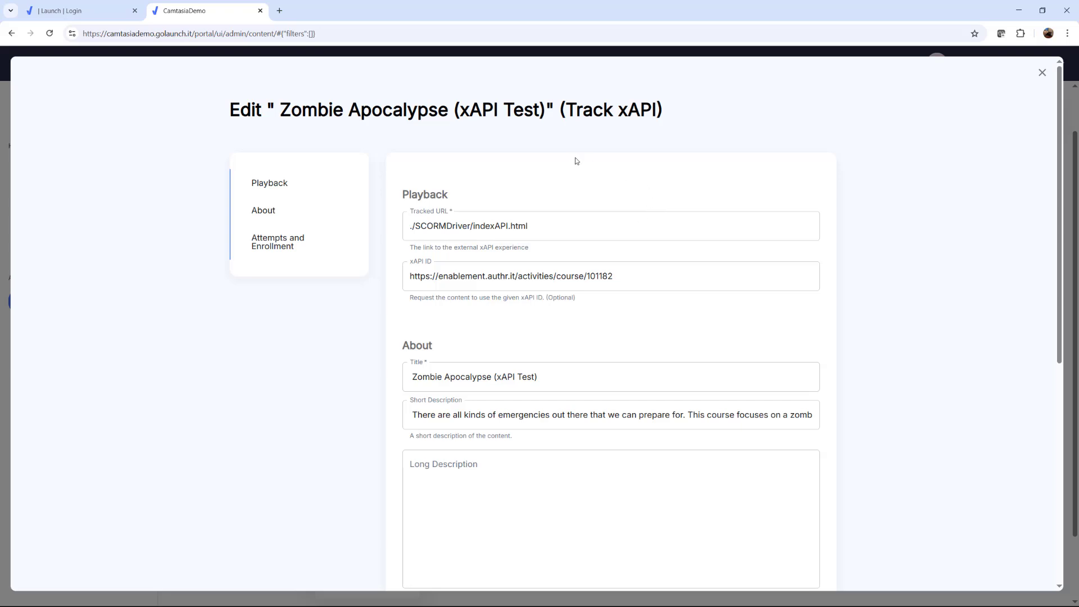
{"action": "scroll", "coordinate": [798, 281], "scroll_direction": "down", "scroll_amount": 6}
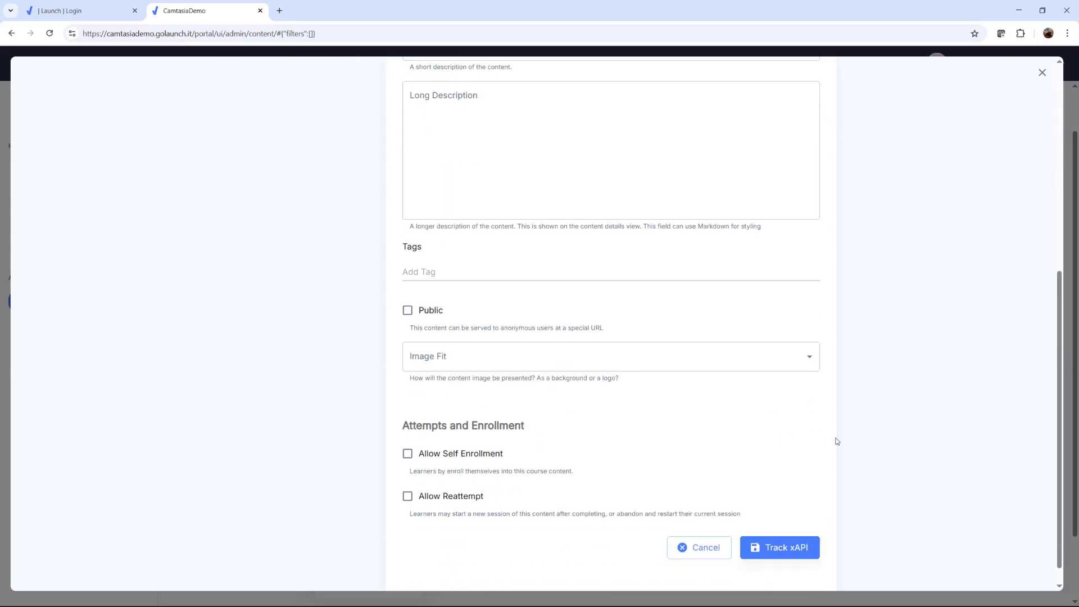
{"action": "scroll", "coordinate": [836, 442], "scroll_direction": "up", "scroll_amount": 7}
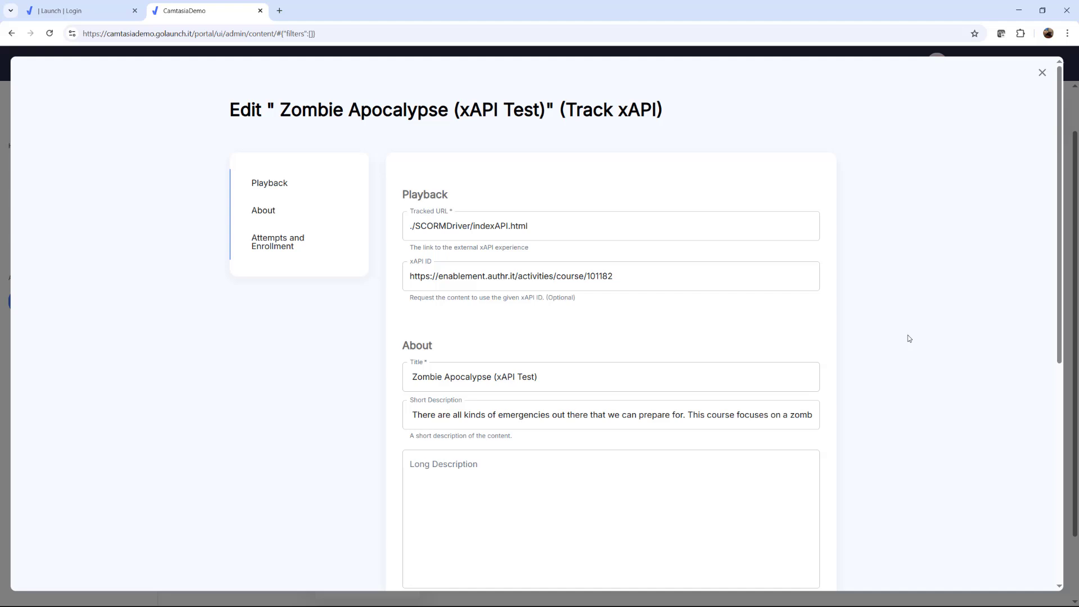
{"action": "scroll", "coordinate": [911, 366], "scroll_direction": "down", "scroll_amount": 3}
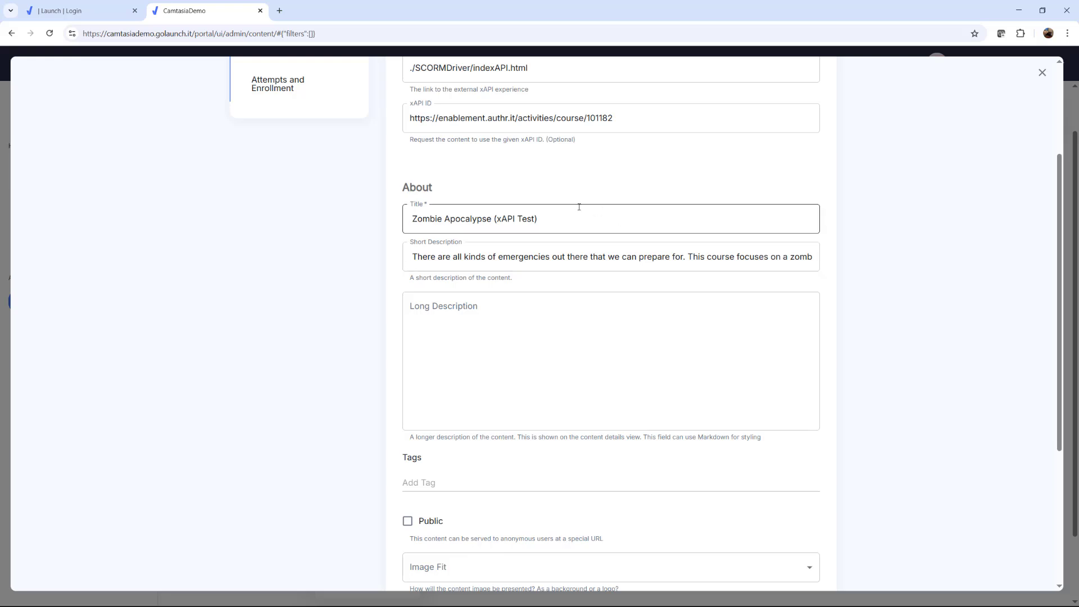
{"action": "scroll", "coordinate": [330, 215], "scroll_direction": "down", "scroll_amount": 4}
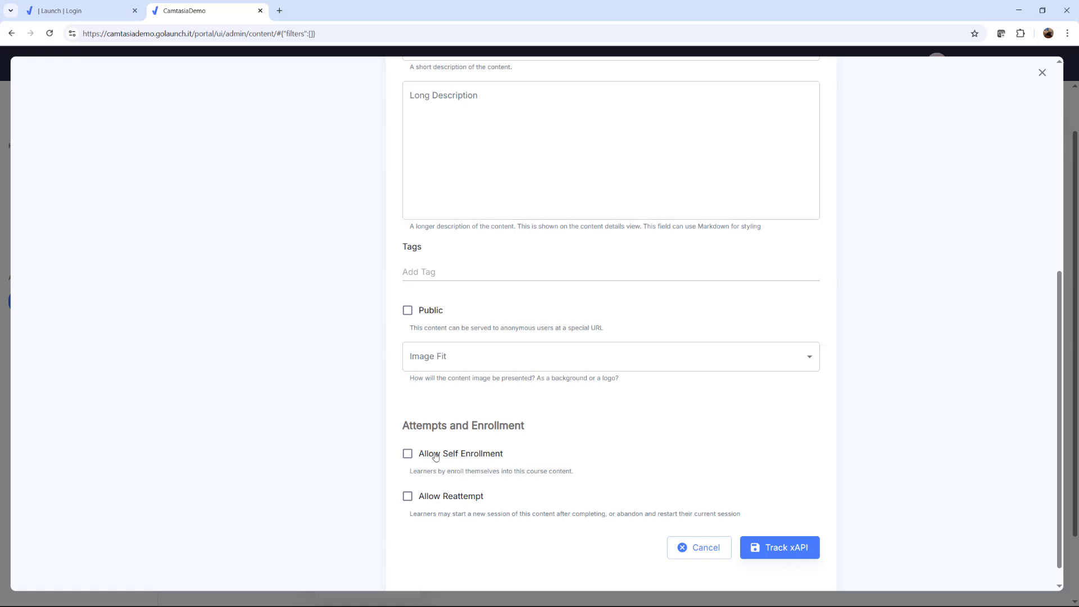
{"action": "left_click", "coordinate": [409, 454]}
{"action": "left_click", "coordinate": [408, 496]}
{"action": "left_click", "coordinate": [773, 549]}
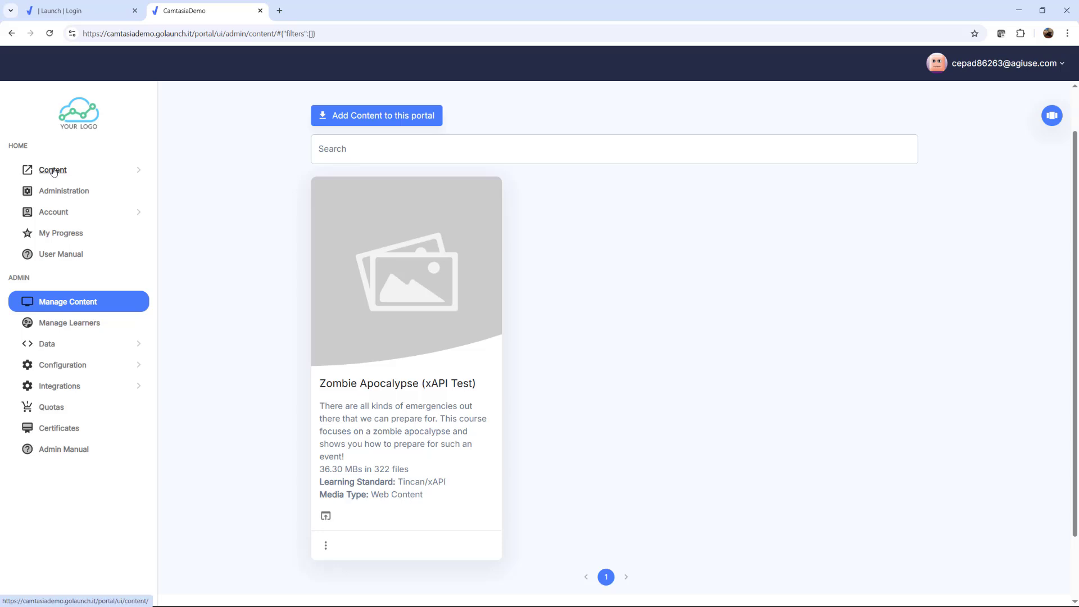
Enroll in Zombie Apocalypse (xAPI Test) from the portal's list of all content
{"action": "left_click", "coordinate": [56, 191]}
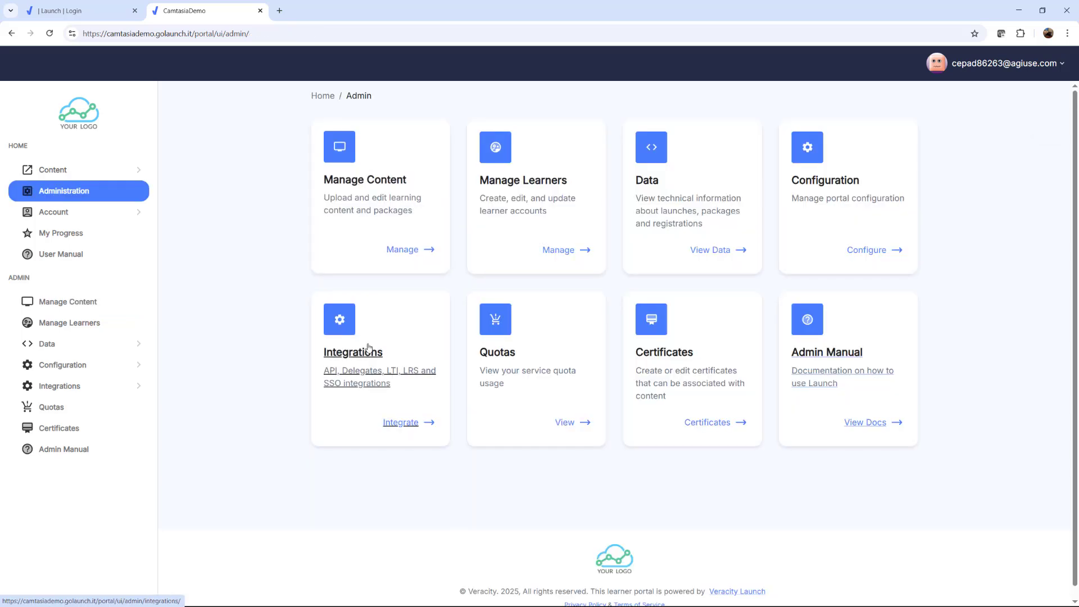
{"action": "left_click", "coordinate": [62, 173]}
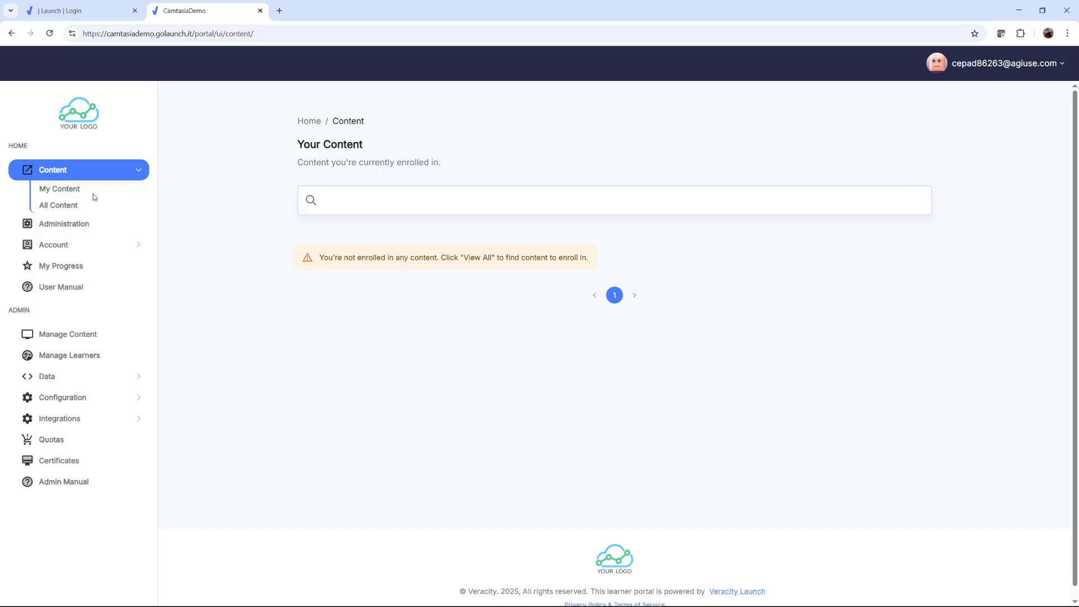
{"action": "left_click", "coordinate": [58, 206]}
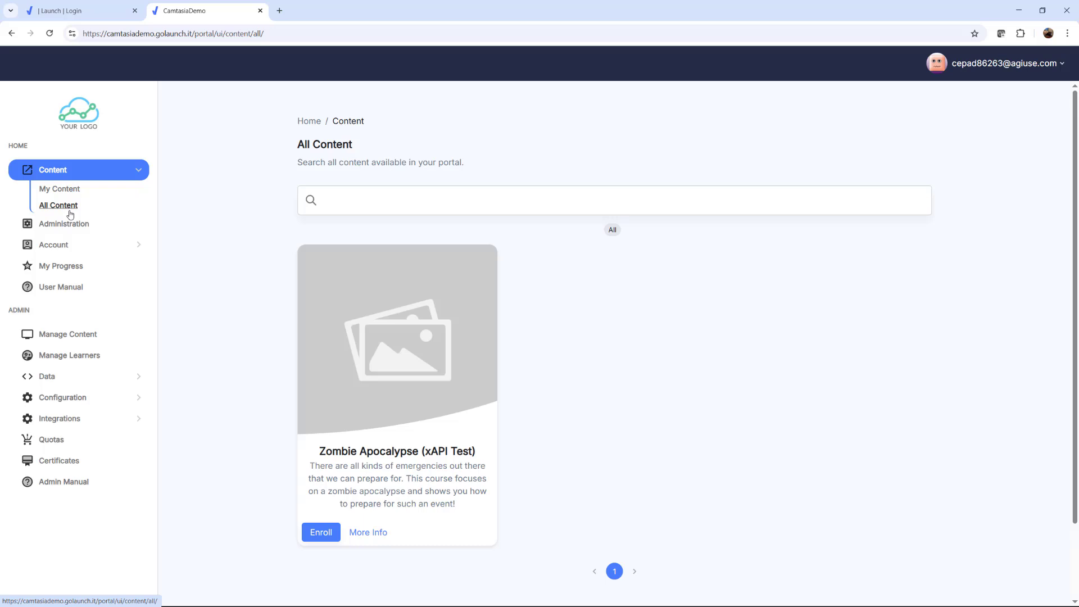
{"action": "left_click", "coordinate": [321, 532]}
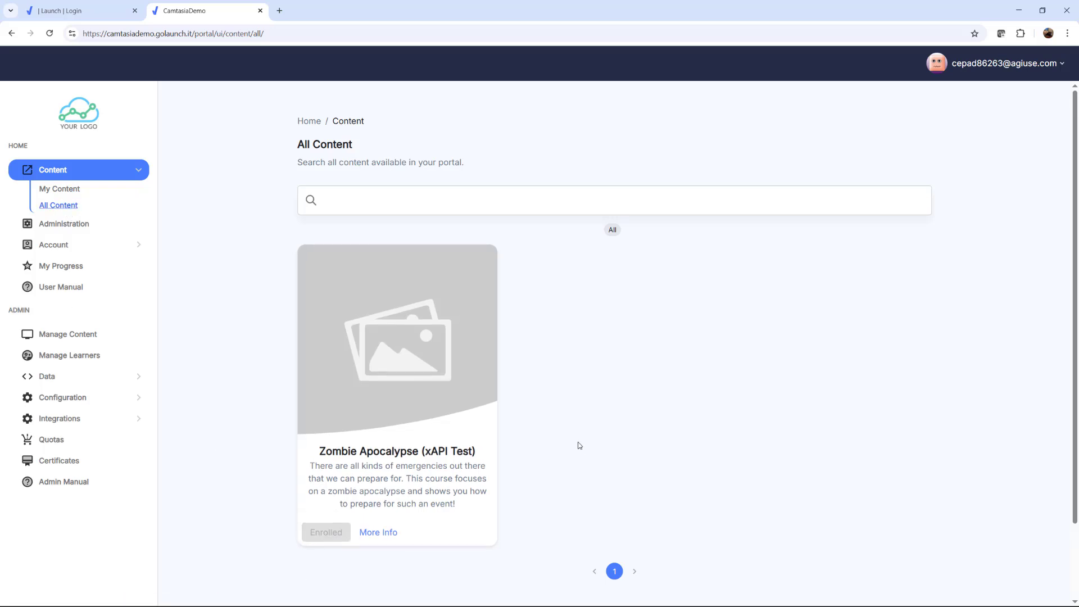
{"action": "left_click", "coordinate": [319, 530]}
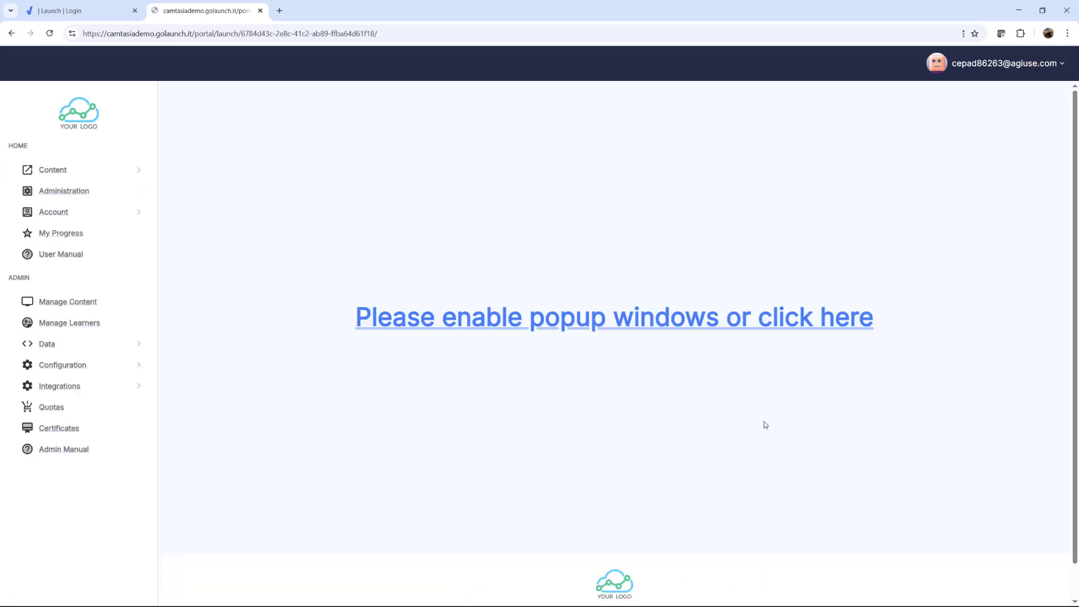
{"action": "left_click", "coordinate": [933, 33]}
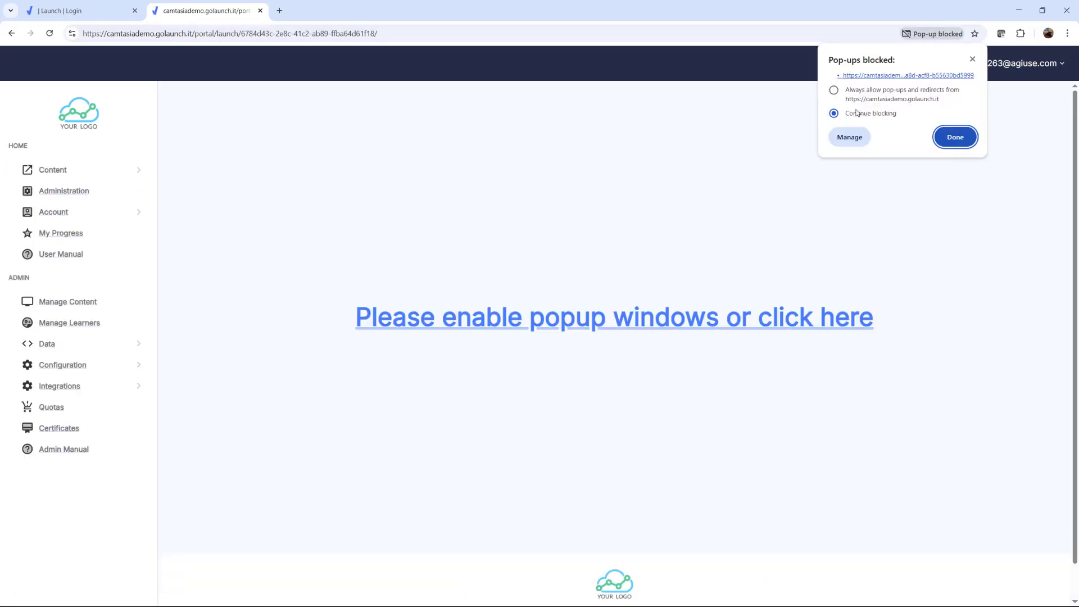
{"action": "left_click", "coordinate": [834, 90]}
{"action": "left_click", "coordinate": [955, 137]}
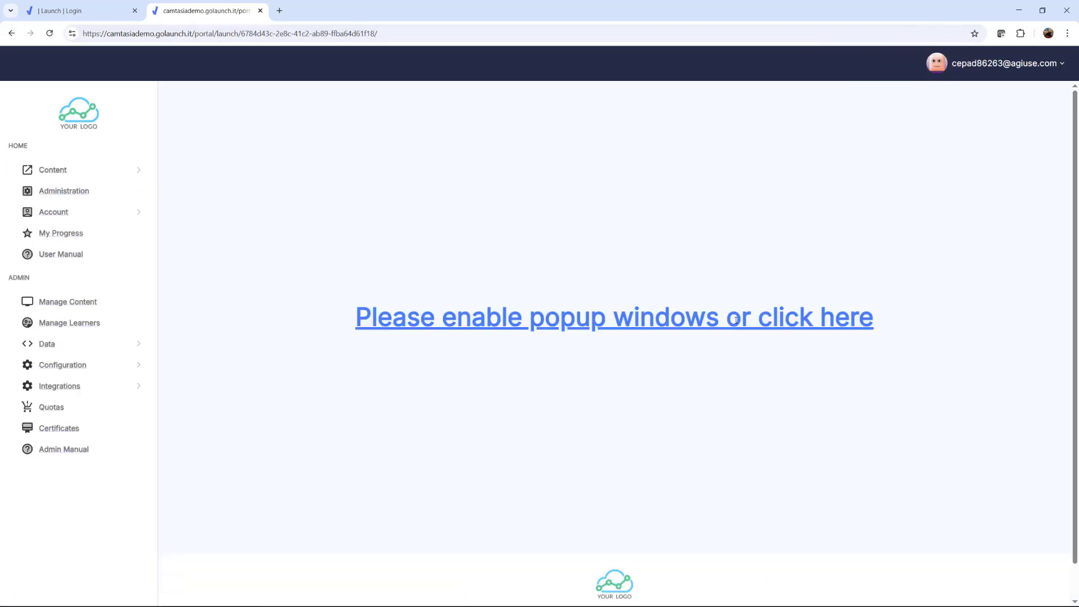
{"action": "left_click", "coordinate": [798, 318]}
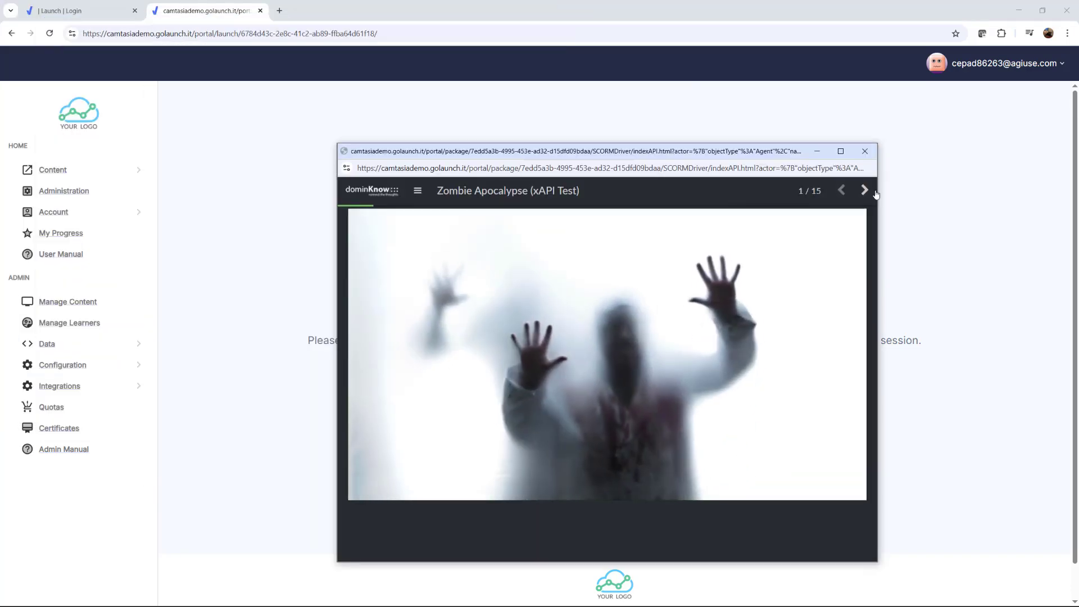
Read through the Zombie Apocalypse course up to page 3 of 15, and close the course window
{"action": "scroll", "coordinate": [710, 420], "scroll_direction": "down", "scroll_amount": 4}
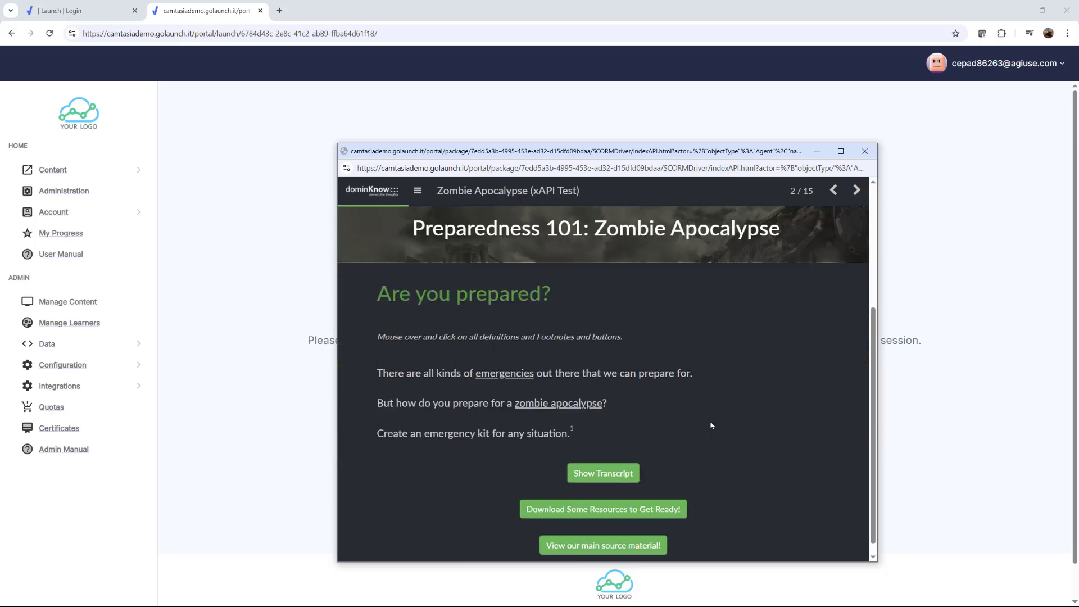
{"action": "scroll", "coordinate": [714, 402], "scroll_direction": "up", "scroll_amount": 4}
{"action": "left_click_drag", "start_coordinate": [658, 152], "coordinate": [641, 122]}
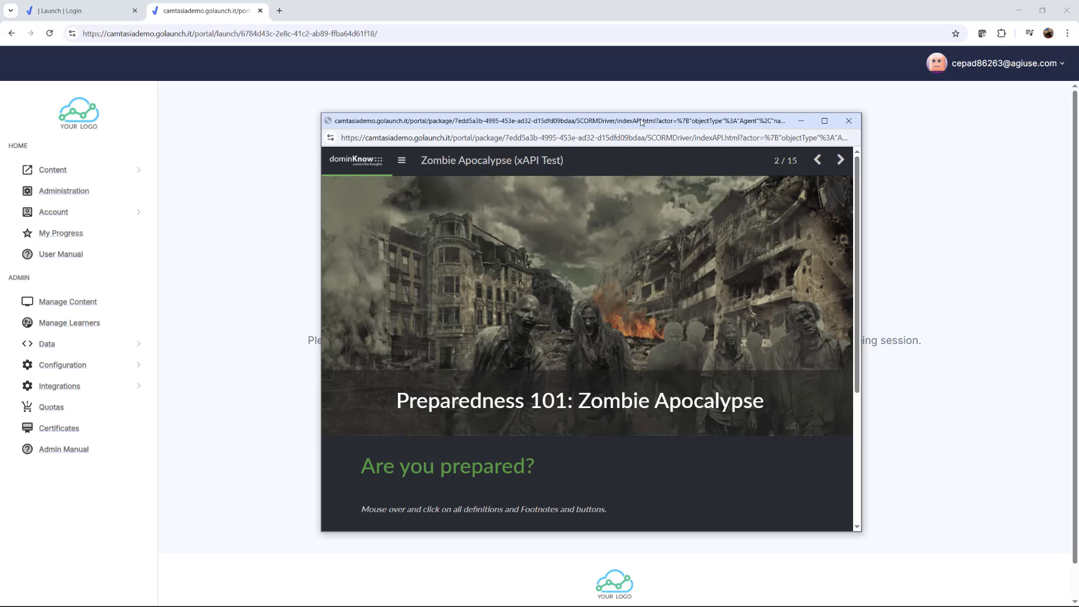
{"action": "scroll", "coordinate": [787, 355], "scroll_direction": "down", "scroll_amount": 3}
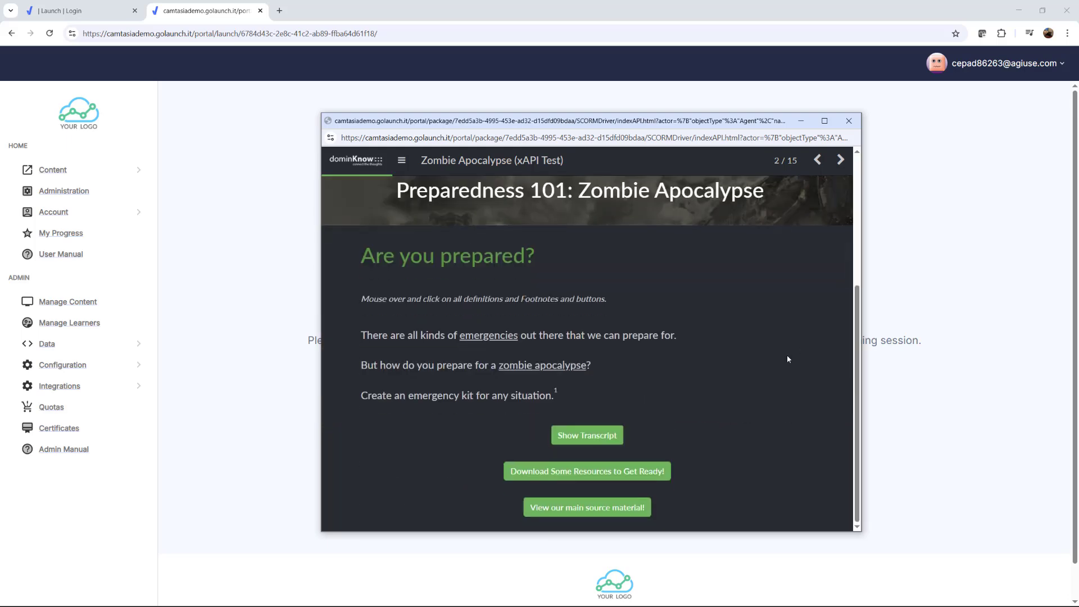
{"action": "scroll", "coordinate": [790, 357], "scroll_direction": "up", "scroll_amount": 2}
{"action": "scroll", "coordinate": [786, 359], "scroll_direction": "down", "scroll_amount": 2}
{"action": "scroll", "coordinate": [789, 361], "scroll_direction": "up", "scroll_amount": 2}
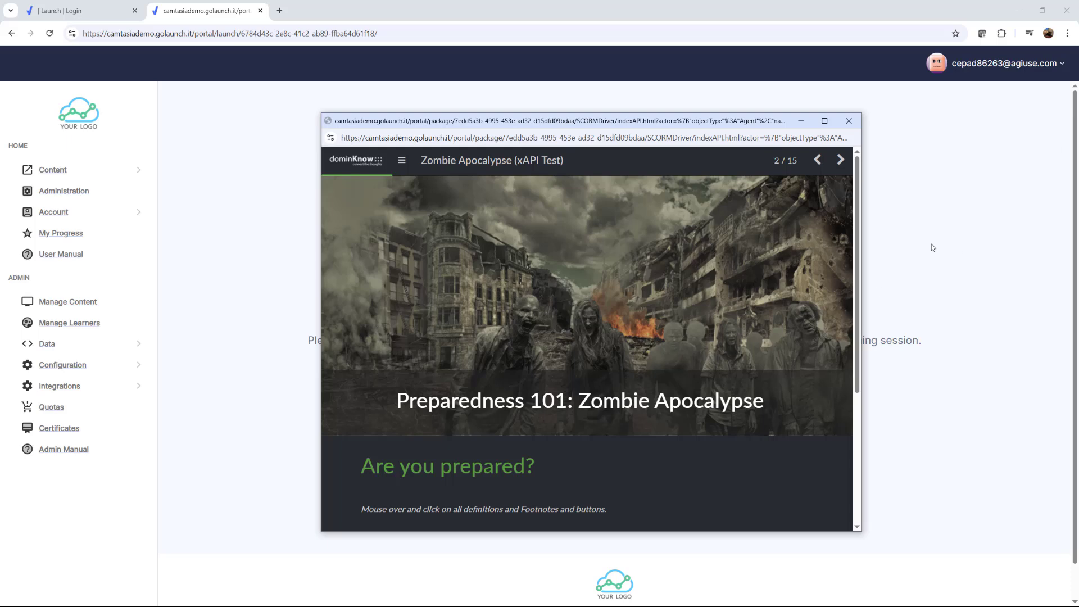
{"action": "left_click", "coordinate": [841, 160]}
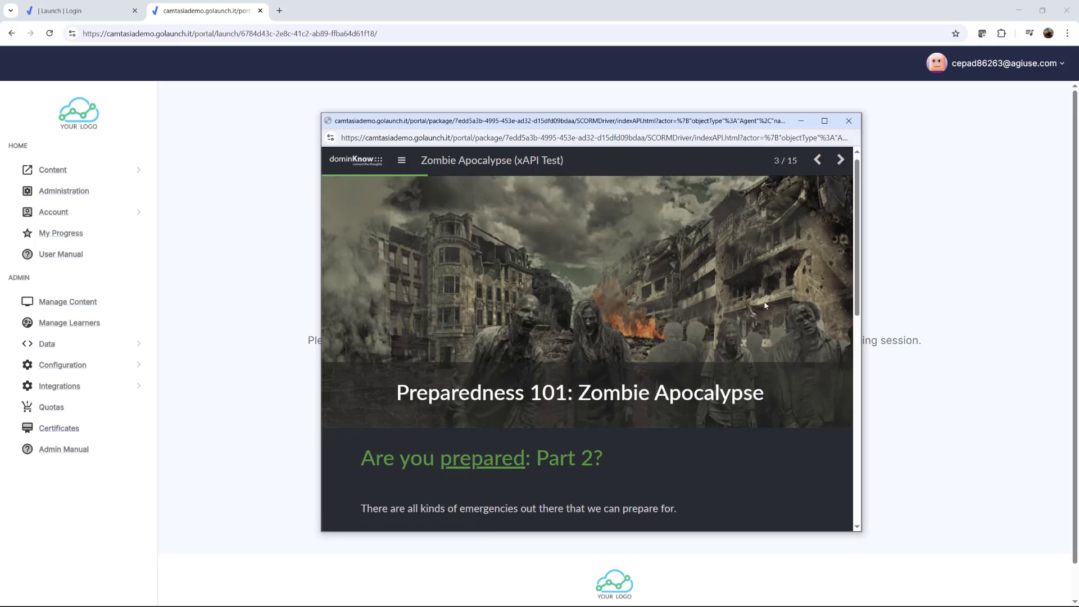
{"action": "scroll", "coordinate": [747, 379], "scroll_direction": "down", "scroll_amount": 5}
{"action": "scroll", "coordinate": [747, 379], "scroll_direction": "up", "scroll_amount": 5}
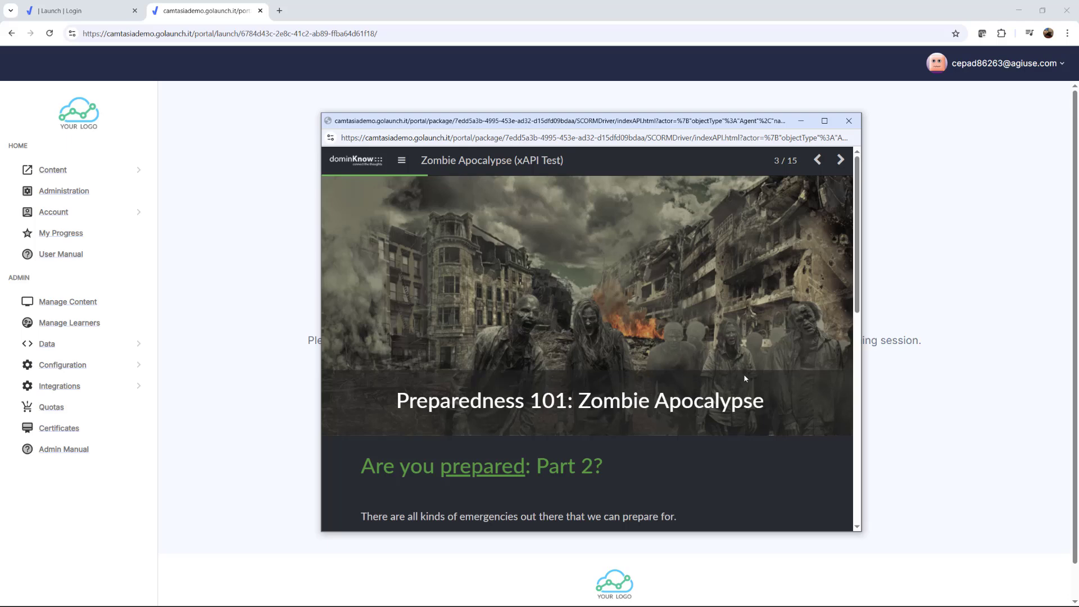
{"action": "left_click", "coordinate": [849, 120]}
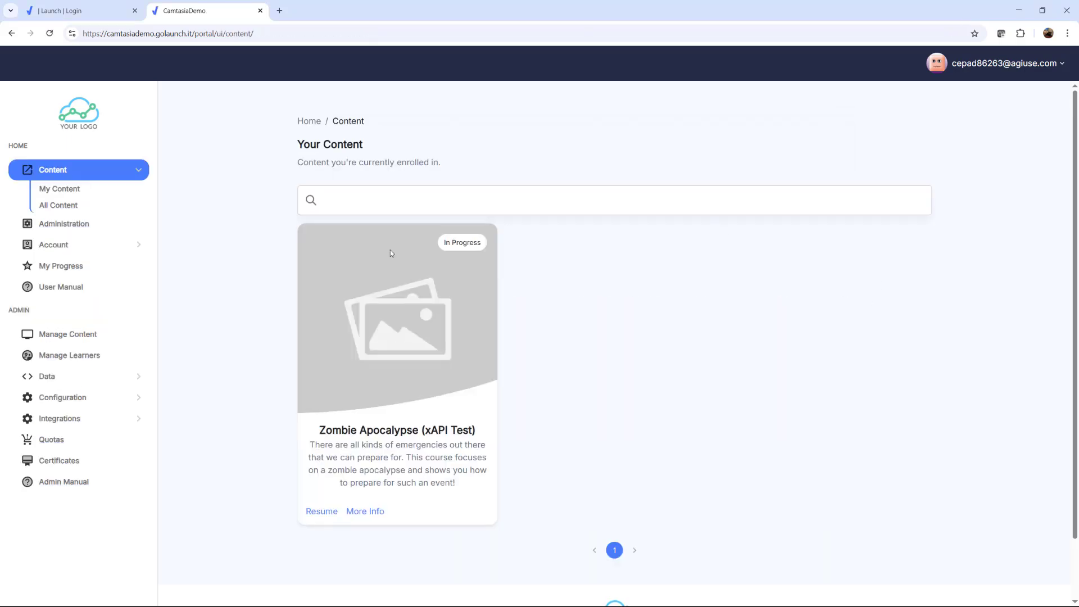